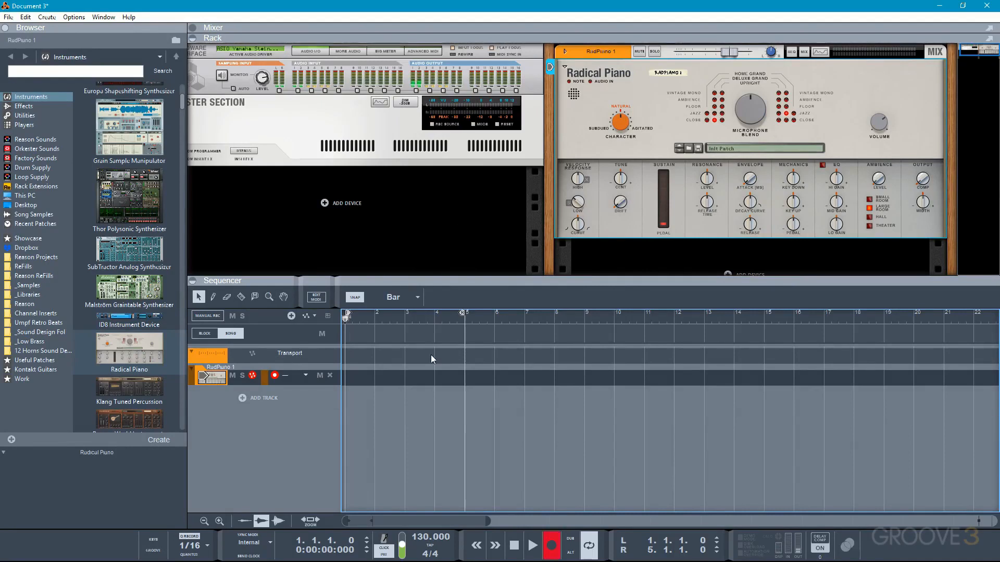
Record a four-bar piano take on the RadPiano 1 track and create an alternate note lane for another take.
{"action": "key", "text": "ctrl+Return"}
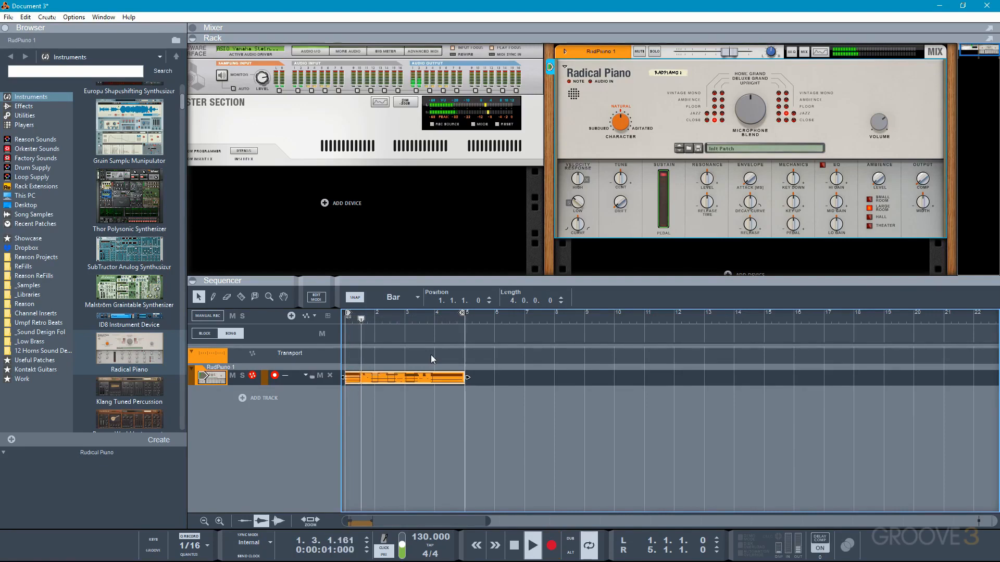
{"action": "key", "text": "space"}
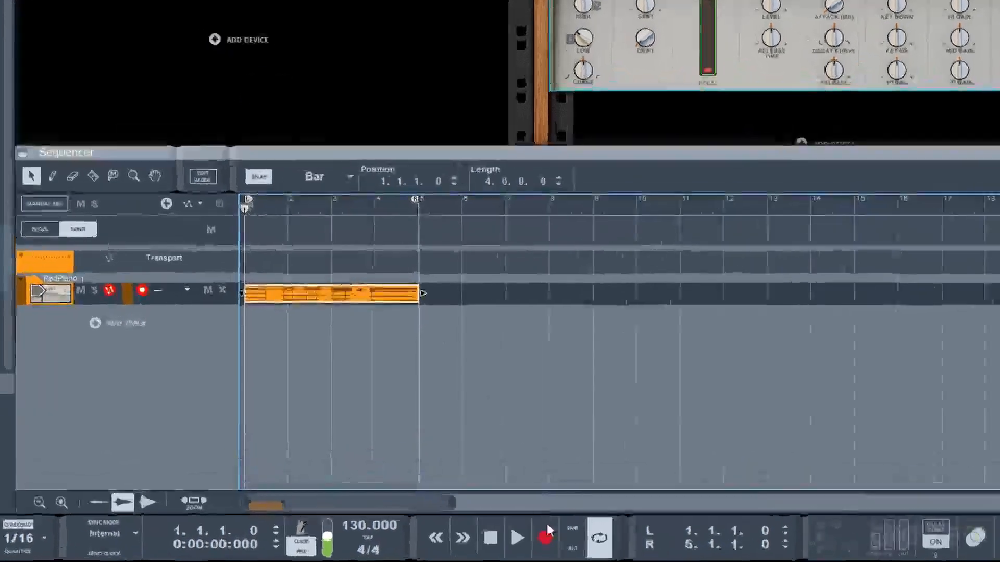
{"action": "left_click", "coordinate": [570, 549]}
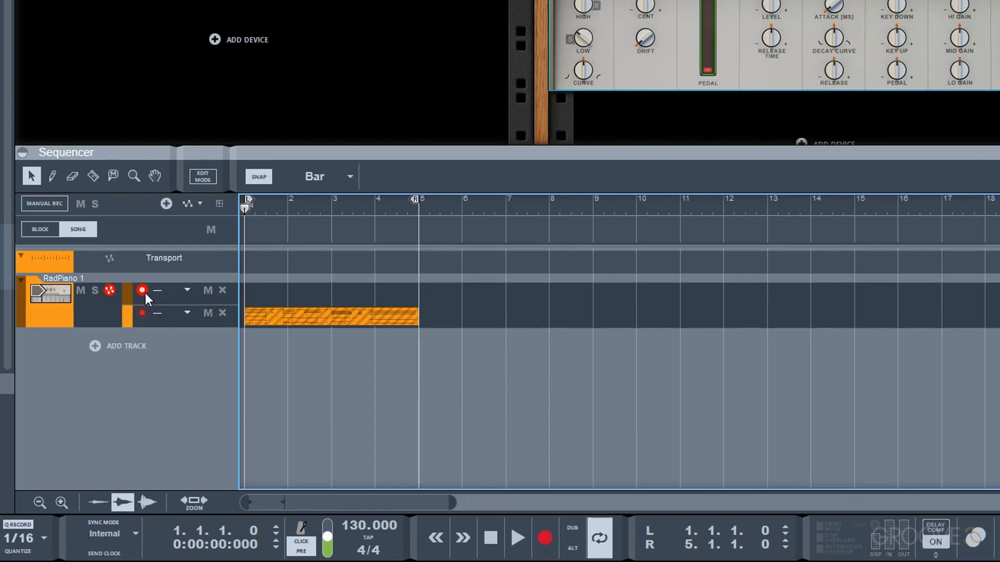
Record a second four-bar piano take in the new lane, stop, and return to the song start.
{"action": "key", "text": "ctrl+Return"}
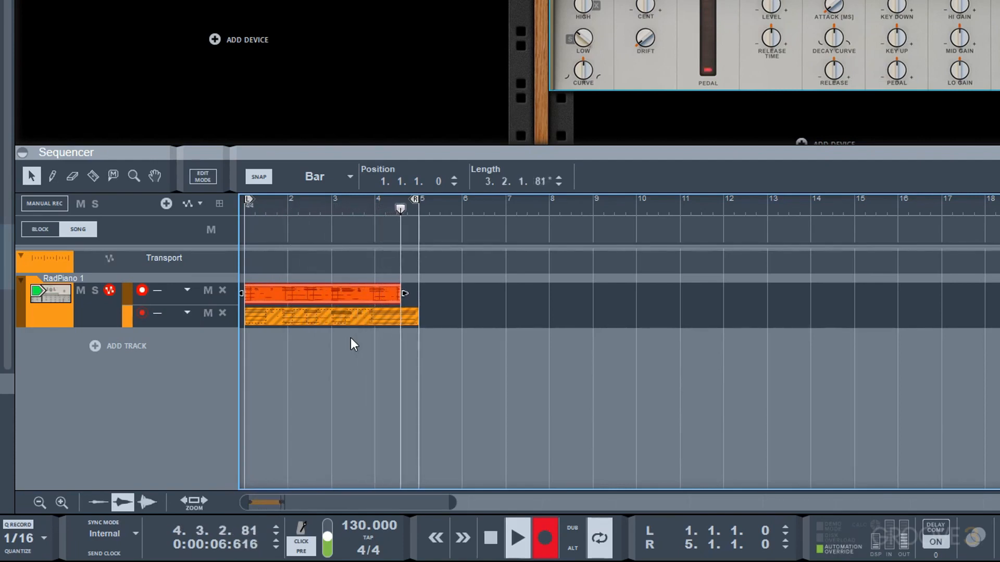
{"action": "key", "text": "ctrl+Return"}
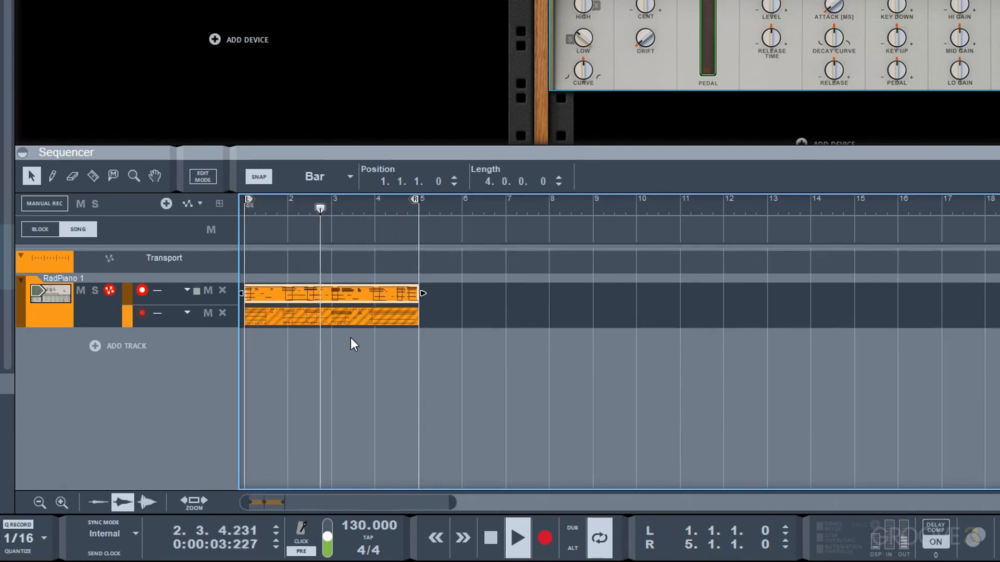
{"action": "key", "text": "shift+Return"}
{"action": "key", "text": "shift+Return"}
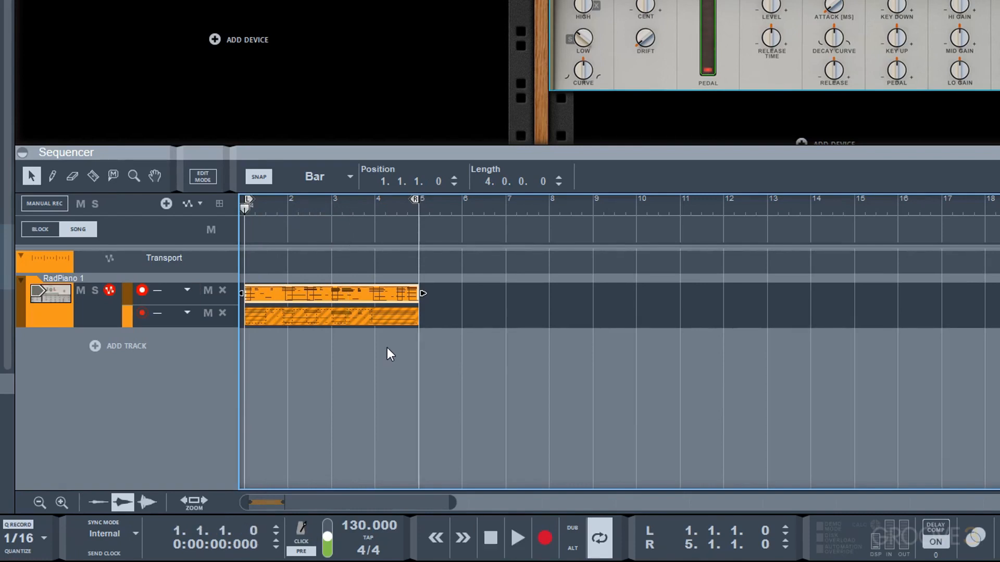
Use the Mute tool to mute the second piano take and unmute the first, then play the first take back.
{"action": "key", "text": "t"}
{"action": "left_click", "coordinate": [335, 312]}
{"action": "left_click", "coordinate": [341, 294]}
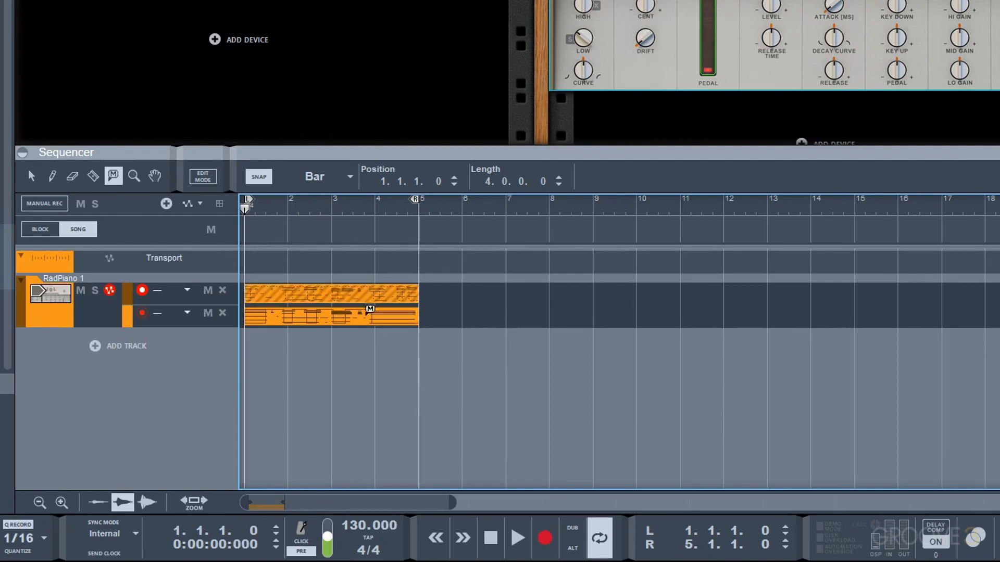
{"action": "left_click", "coordinate": [364, 312]}
{"action": "left_click", "coordinate": [363, 291]}
{"action": "left_click", "coordinate": [363, 290]}
{"action": "left_click", "coordinate": [364, 310]}
{"action": "key", "text": "space"}
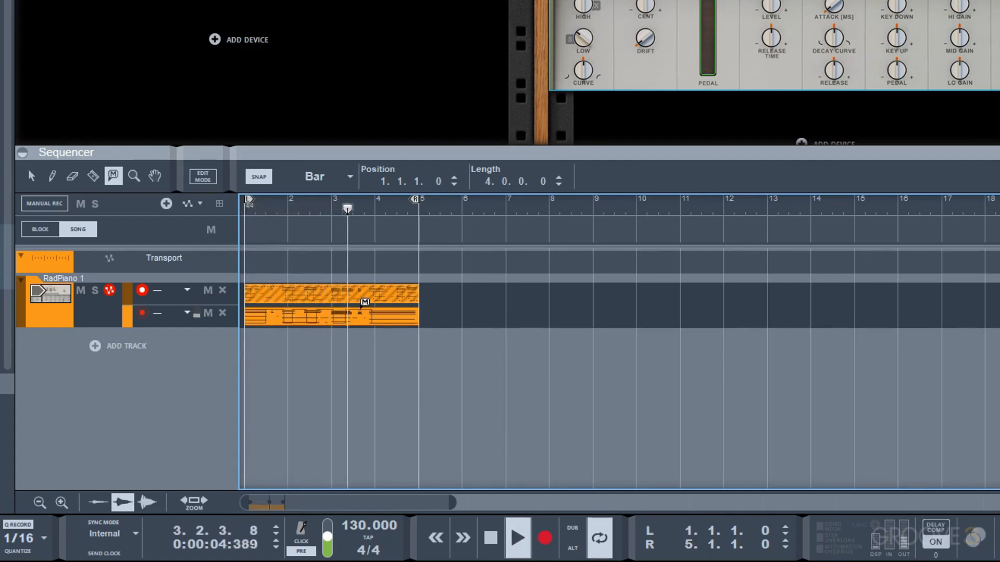
Mute the first piano take, unmute the second, and play it back from the start.
{"action": "key", "text": "space"}
{"action": "left_click", "coordinate": [357, 313]}
{"action": "left_click", "coordinate": [355, 298]}
{"action": "key", "text": "shift+Return"}
{"action": "key", "text": "space"}
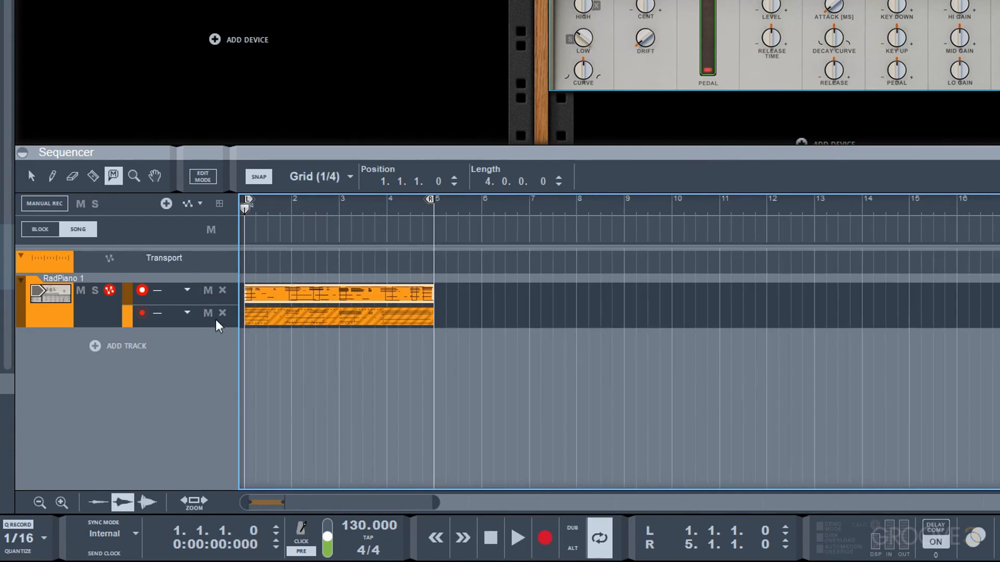
Delete the lower note lane holding the muted first piano take.
{"action": "left_click", "coordinate": [208, 313]}
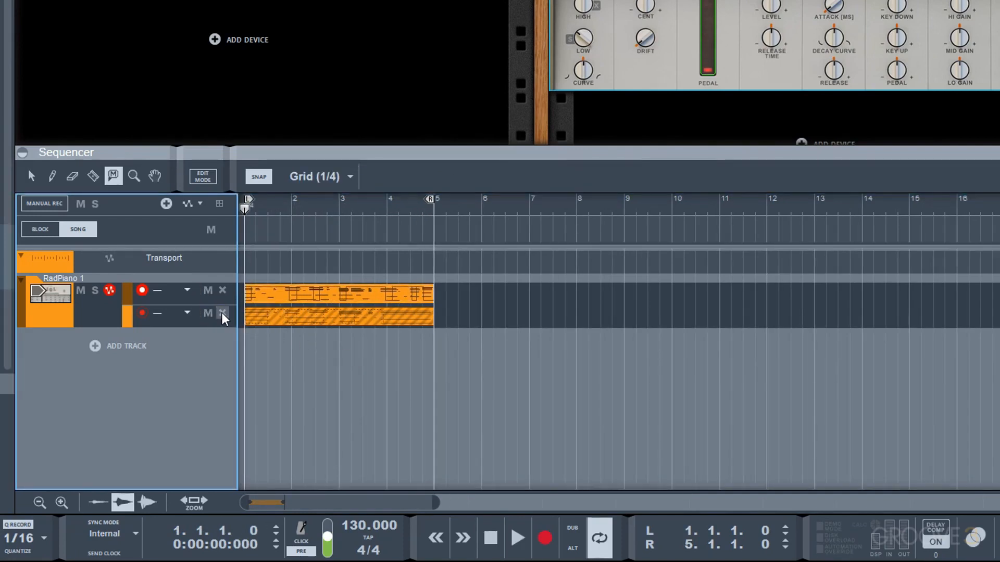
{"action": "left_click", "coordinate": [222, 313]}
{"action": "left_click", "coordinate": [438, 189]}
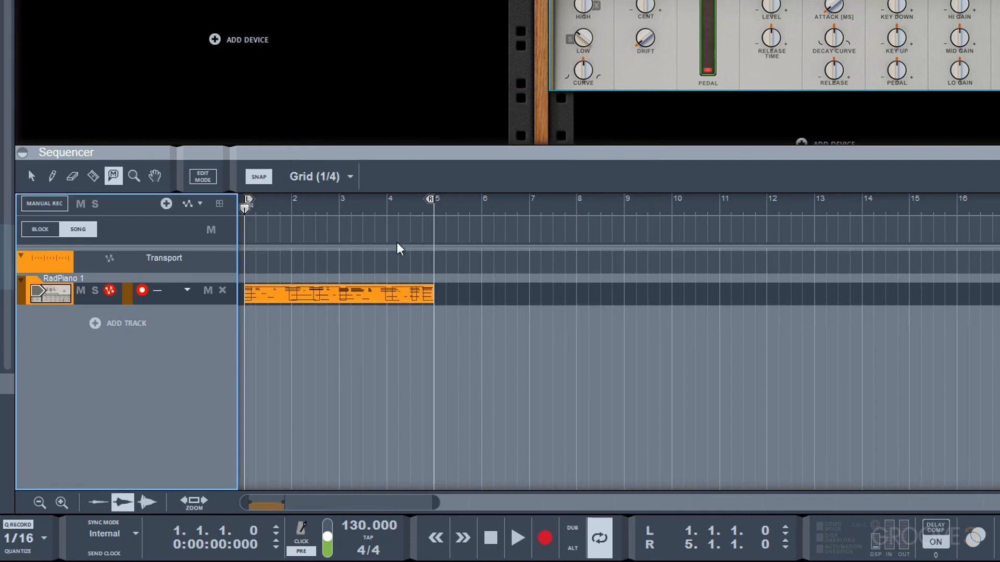
Delete the remaining piano clip and switch to the Selection tool.
{"action": "left_click", "coordinate": [291, 294]}
{"action": "left_click", "coordinate": [292, 295]}
{"action": "key", "text": "Delete"}
{"action": "key", "text": "q"}
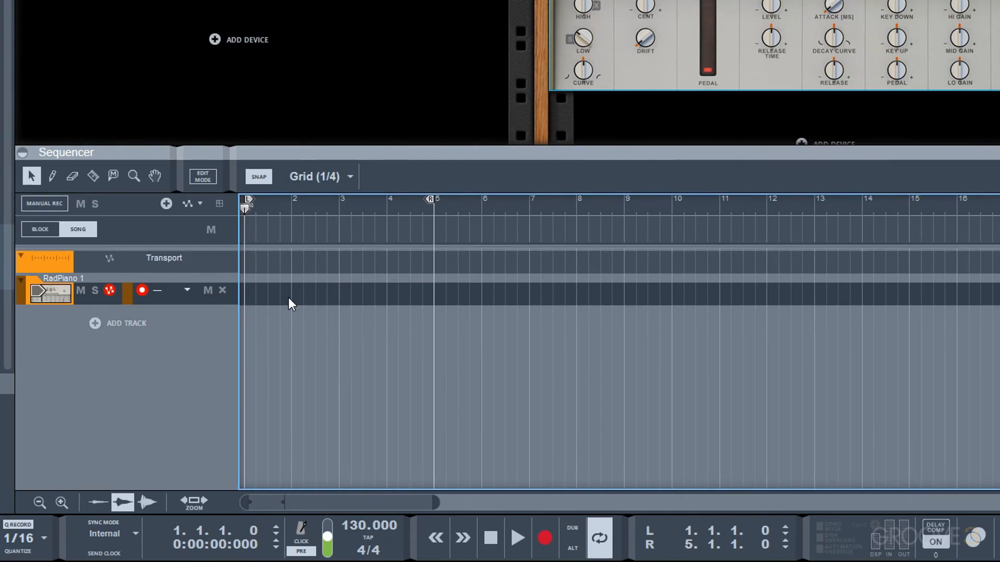
Record a four-bar piano part, then overdub a second four-bar part in a new note lane on the same track.
{"action": "key", "text": "ctrl+Return"}
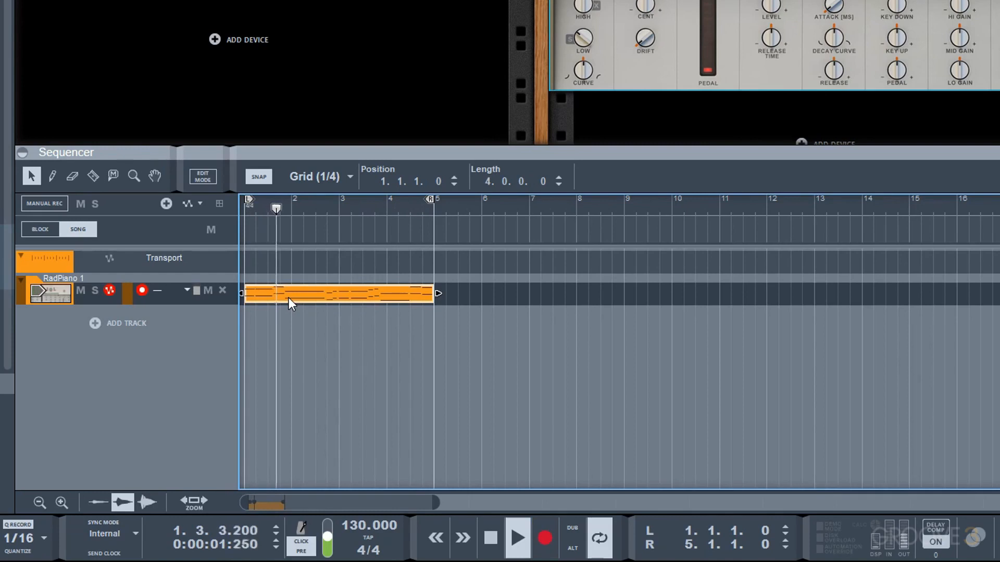
{"action": "key", "text": "space"}
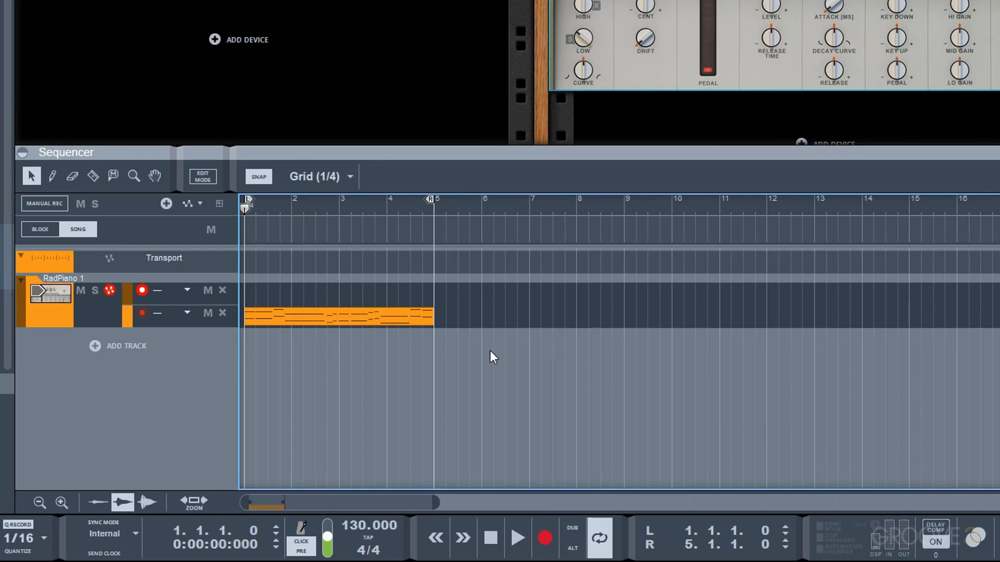
{"action": "key", "text": "ctrl+Return"}
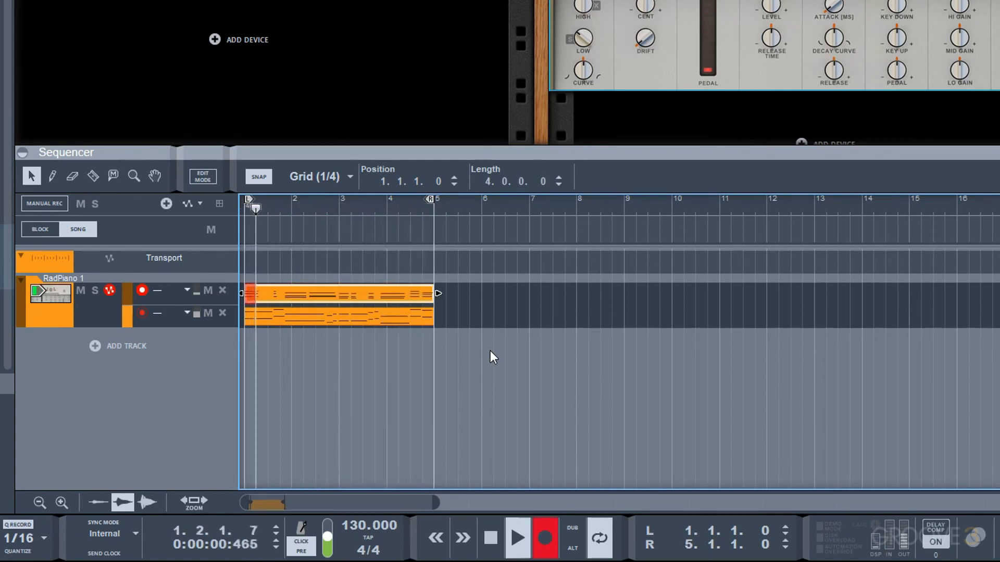
{"action": "key", "text": "space"}
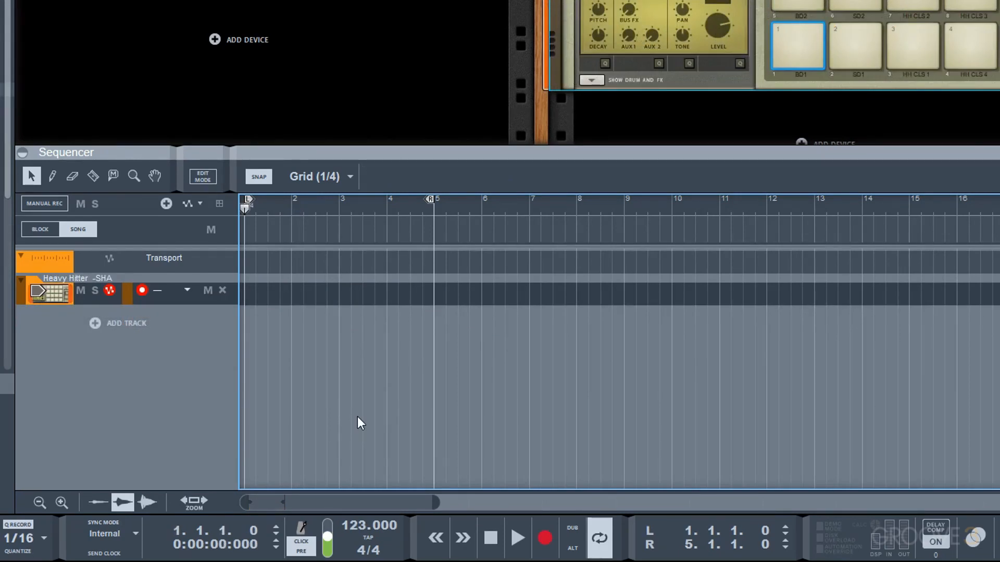
Record a four-bar kick part on the Heavy Hitter drum track and add an overdub lane above it.
{"action": "key", "text": "ctrl+Return"}
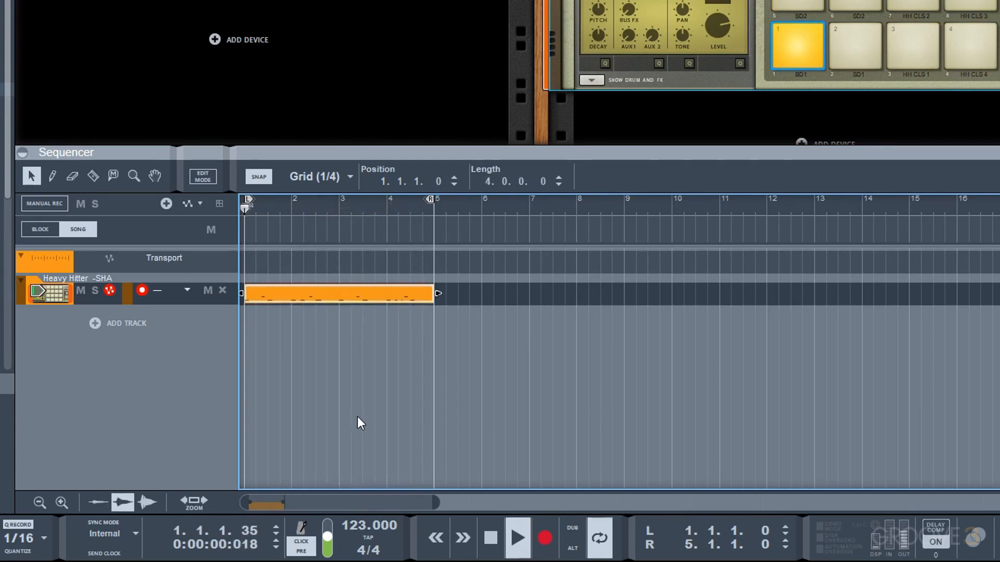
{"action": "key", "text": "space"}
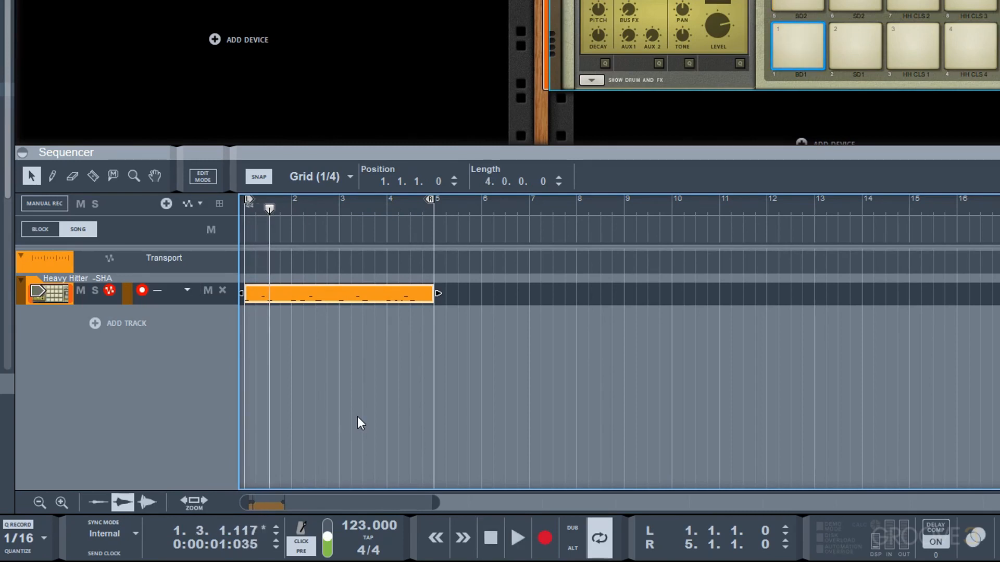
{"action": "key", "text": "comma"}
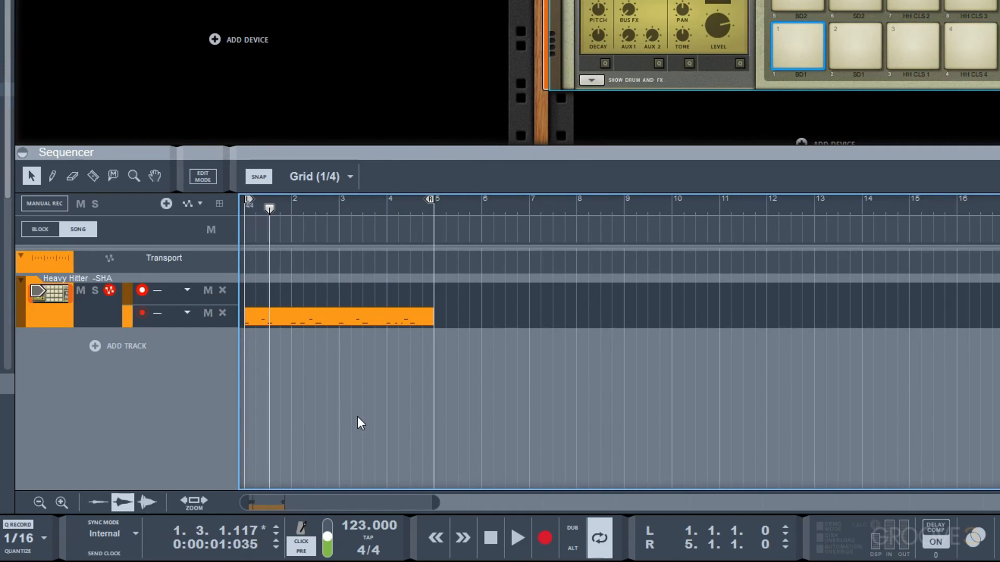
Record a four-bar hi-hat part in the second lane from the song start and add a third overdub lane.
{"action": "key", "text": "shift+Return"}
{"action": "key", "text": "ctrl+Return"}
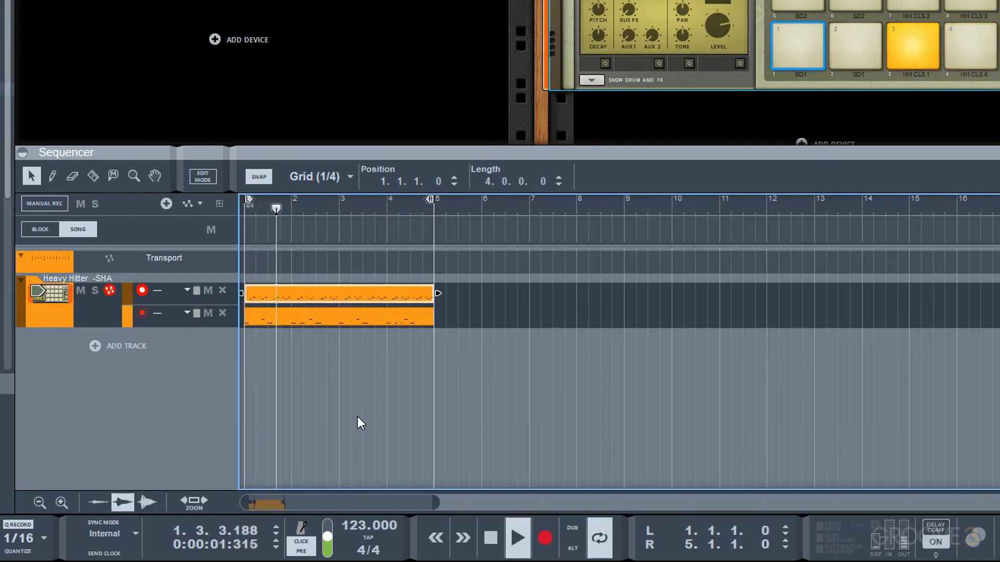
{"action": "key", "text": "space"}
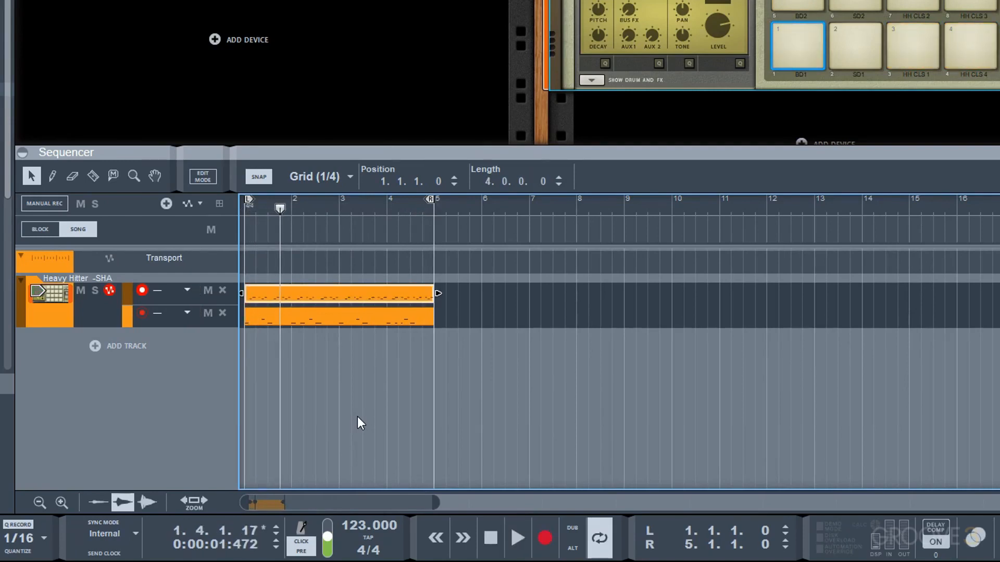
{"action": "key", "text": "comma"}
{"action": "key", "text": "shift+Return"}
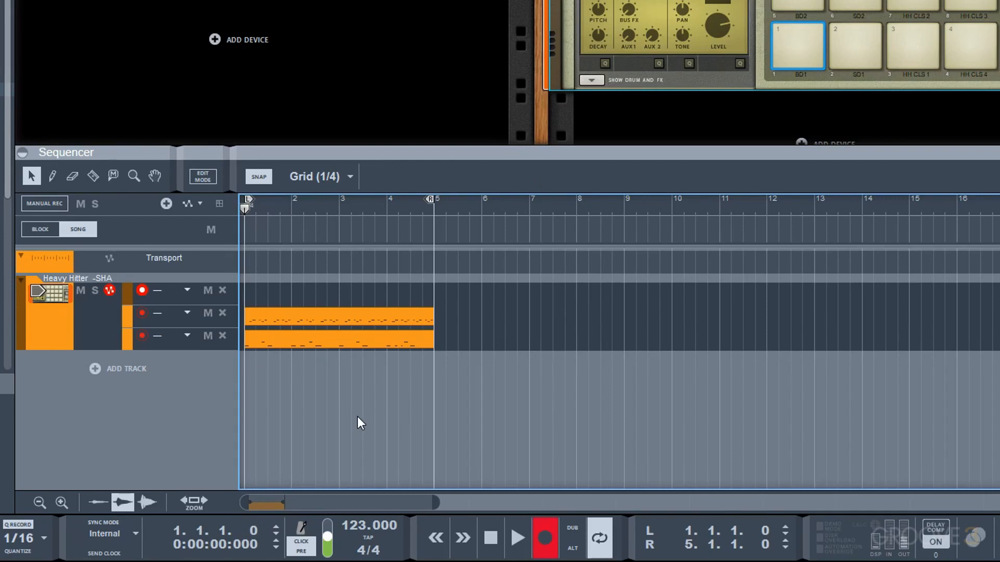
Record a four-bar snare part in the third lane and stop the transport.
{"action": "key", "text": "ctrl+Return"}
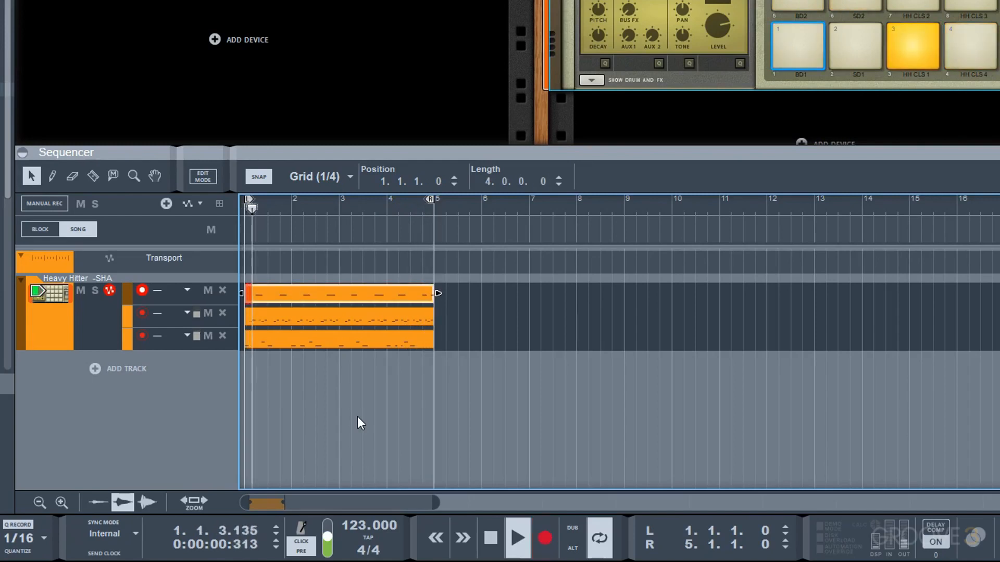
{"action": "key", "text": "space"}
{"action": "key", "text": "KP_0"}
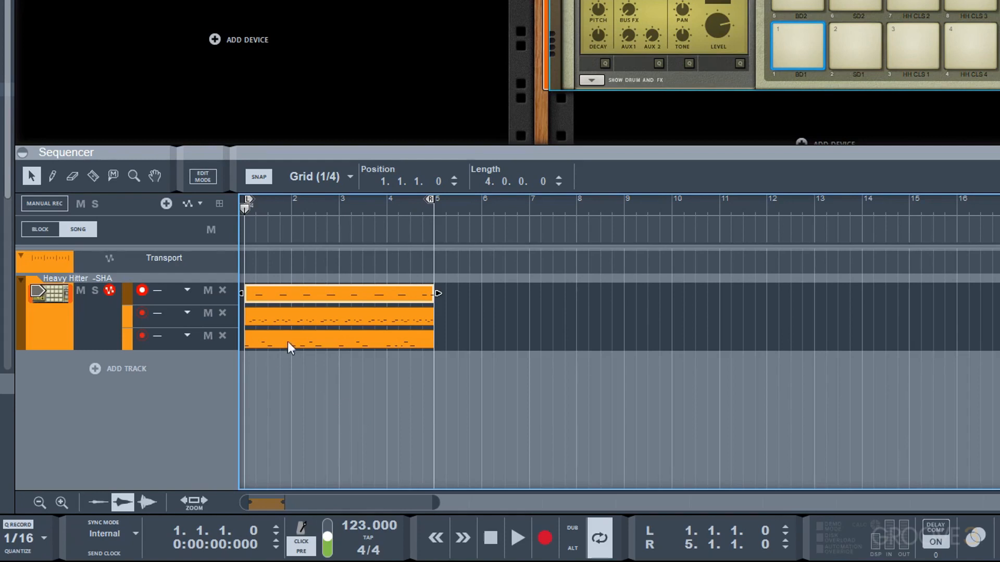
Move the snare and hi-hat clips to start at bar 5, then start playback.
{"action": "left_click_drag", "start_coordinate": [485, 324], "coordinate": [311, 292]}
{"action": "left_click_drag", "start_coordinate": [279, 322], "coordinate": [468, 314]}
{"action": "key", "text": "space"}
Copy the kick clip to bar 5 and extend the loop by setting the right locator to 14.2.1.
{"action": "left_click", "coordinate": [464, 342]}
{"action": "left_click", "coordinate": [339, 341]}
{"action": "left_click_drag", "start_coordinate": [318, 338], "coordinate": [500, 341]}
{"action": "left_click", "coordinate": [854, 203], "text": "alt"}
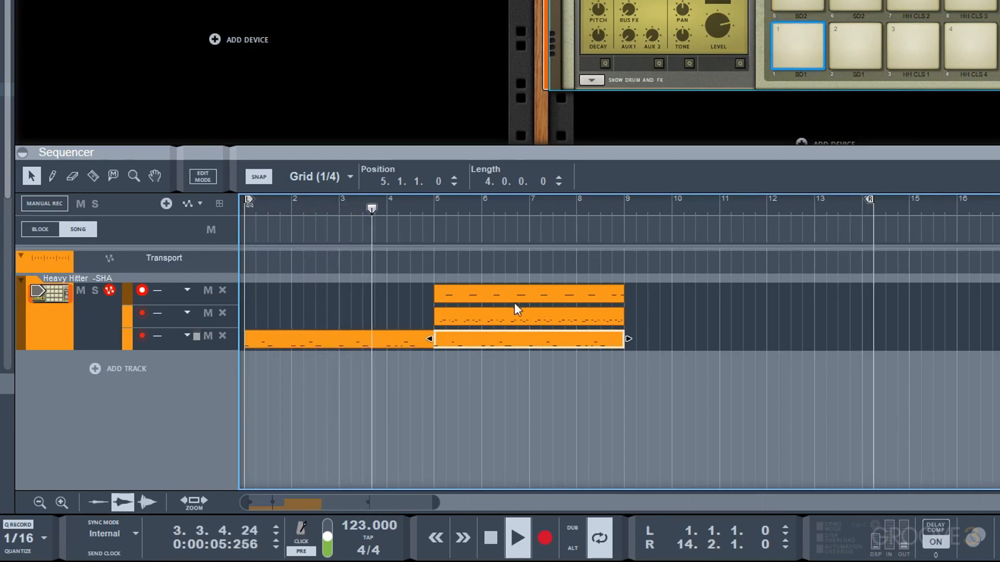
Move the snare clip to bar 9 and duplicate the bar 5 hi-hat and kick clips to bar 9.
{"action": "left_click_drag", "start_coordinate": [479, 295], "coordinate": [667, 295]}
{"action": "left_click_drag", "start_coordinate": [671, 349], "coordinate": [540, 334]}
{"action": "left_click_drag", "start_coordinate": [561, 290], "coordinate": [510, 314]}
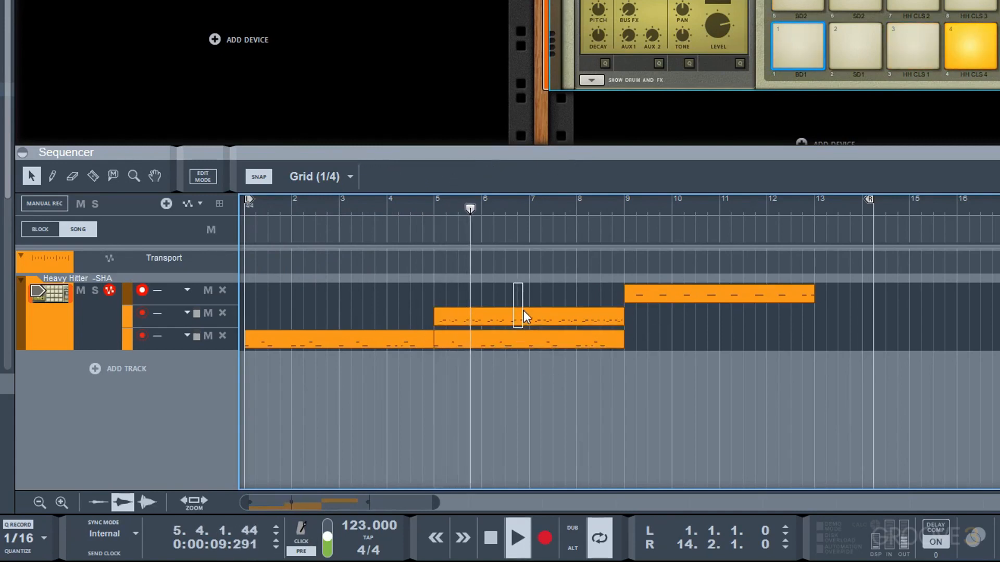
{"action": "left_click_drag", "start_coordinate": [655, 308], "coordinate": [535, 345]}
{"action": "key", "text": "ctrl+d"}
Set the right loop locator to bar 13, listen to the drum arrangement, and stop playback.
{"action": "left_click_drag", "start_coordinate": [868, 199], "coordinate": [810, 199]}
{"action": "left_click", "coordinate": [863, 351]}
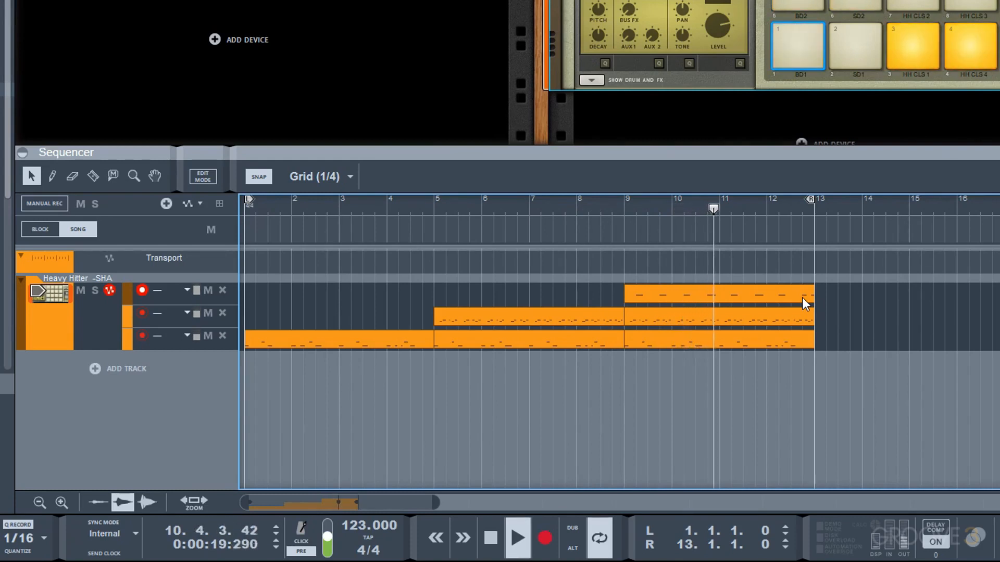
{"action": "key", "text": "space"}
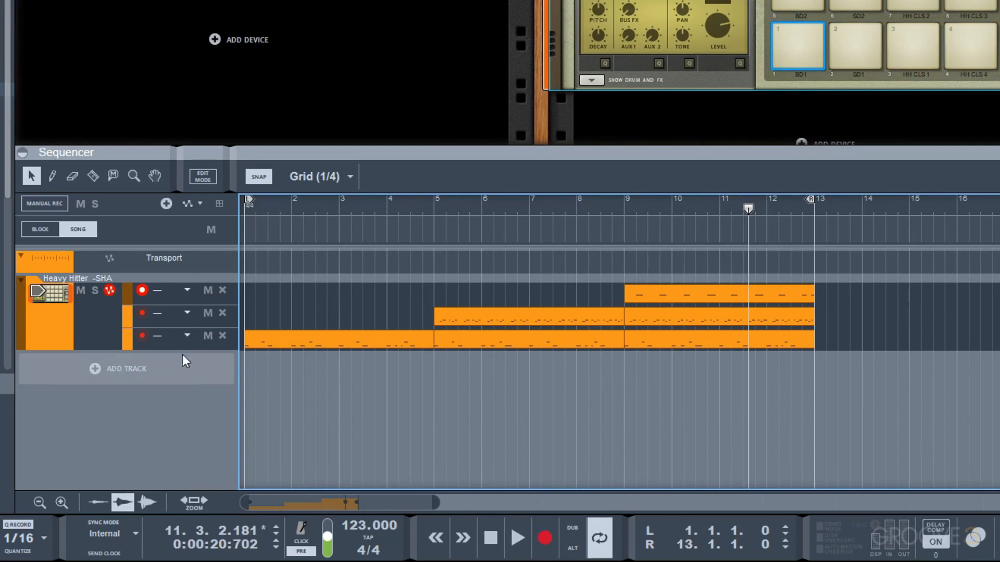
Increase the track height to show the lane names and rename Lane 1 to Kick.
{"action": "left_click", "coordinate": [61, 502]}
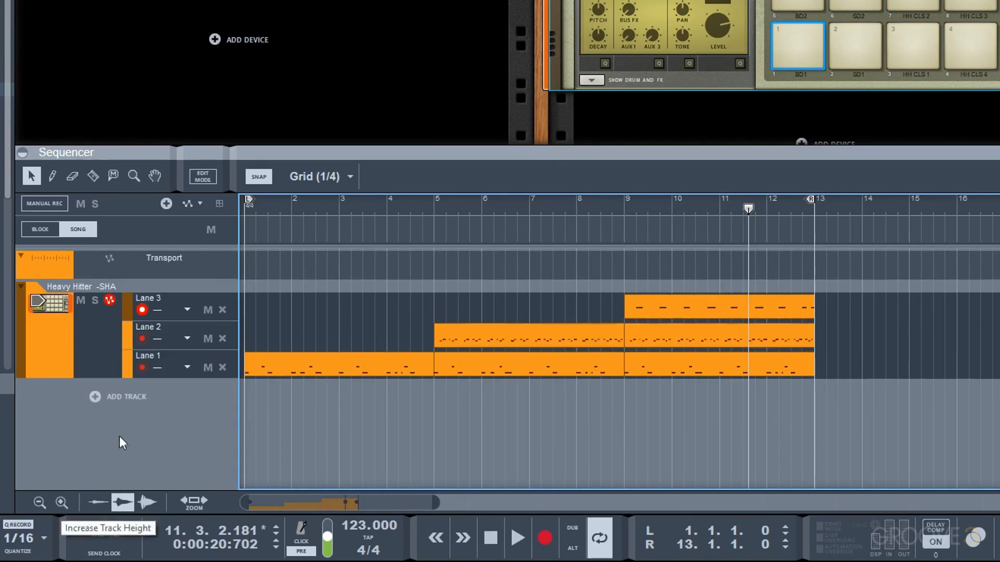
{"action": "double_click", "coordinate": [150, 359]}
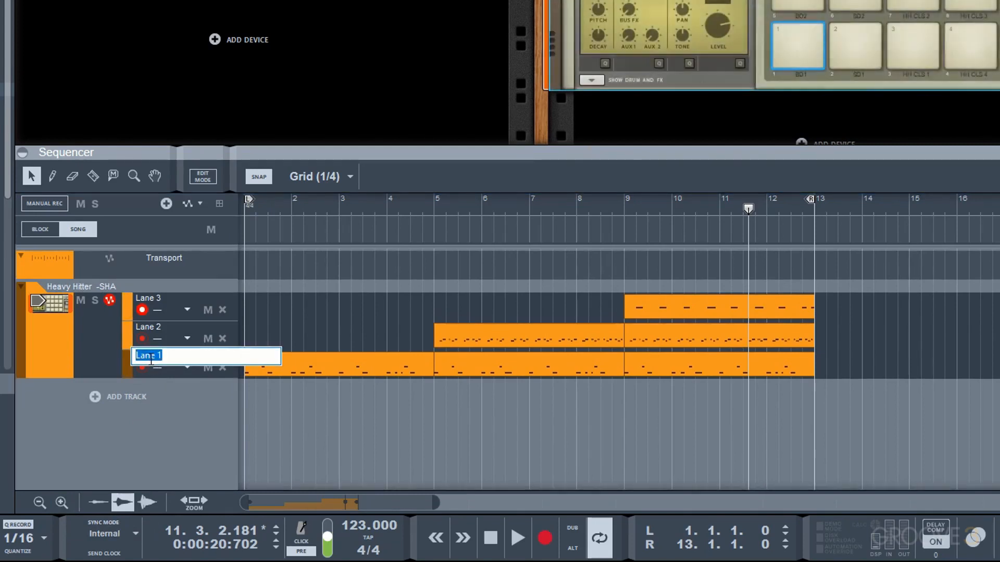
{"action": "type", "text": "Kick"}
{"action": "key", "text": "Return"}
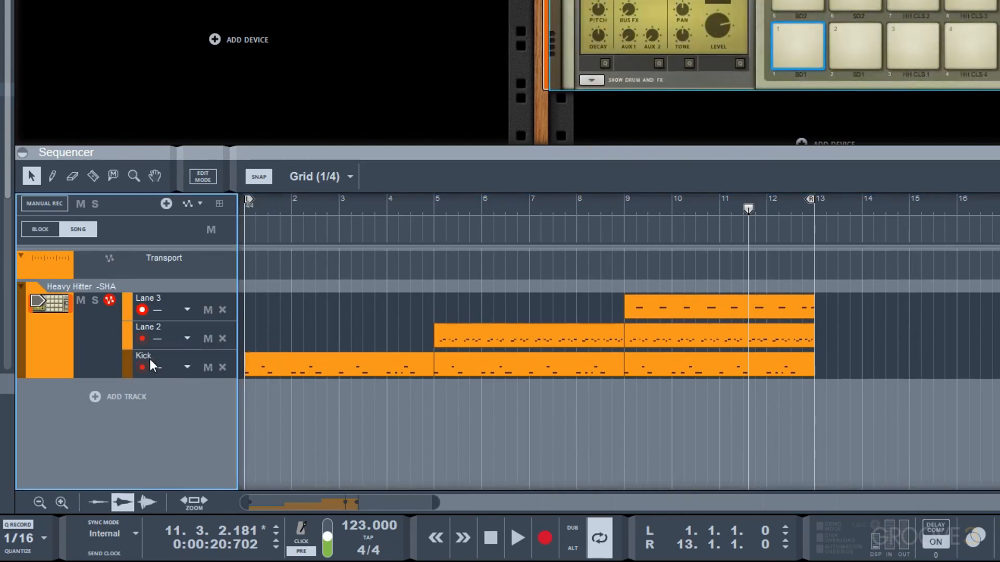
Rename Lane 2 to Hats and Lane 3 to Snare.
{"action": "double_click", "coordinate": [151, 328]}
{"action": "type", "text": "Hats"}
{"action": "key", "text": "Return"}
{"action": "double_click", "coordinate": [143, 299]}
{"action": "type", "text": "Snare"}
{"action": "key", "text": "Return"}
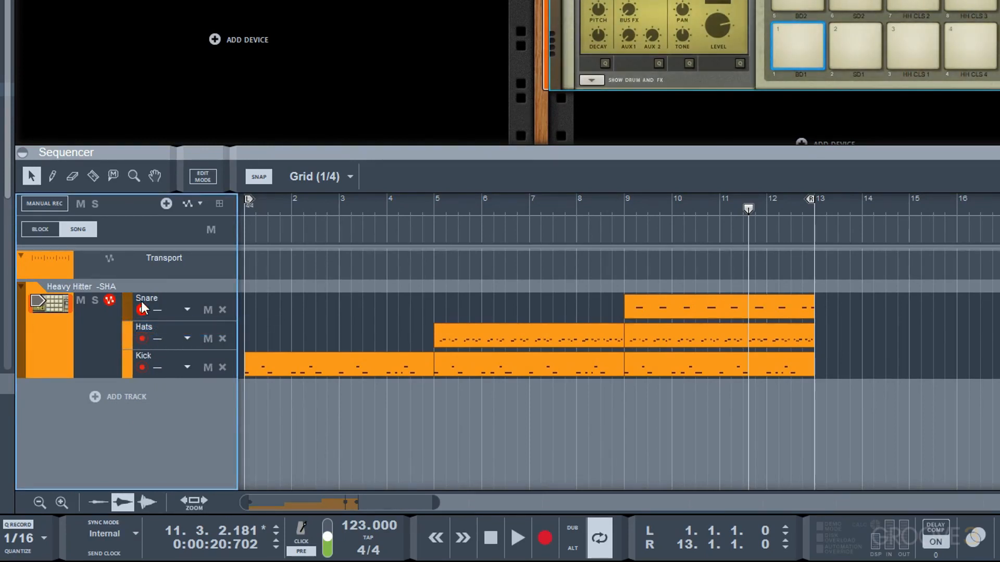
Merge the Snare, Hats and Kick note lanes on the Heavy Hitter track into a single lane.
{"action": "left_click", "coordinate": [143, 309]}
{"action": "right_click", "coordinate": [103, 342]}
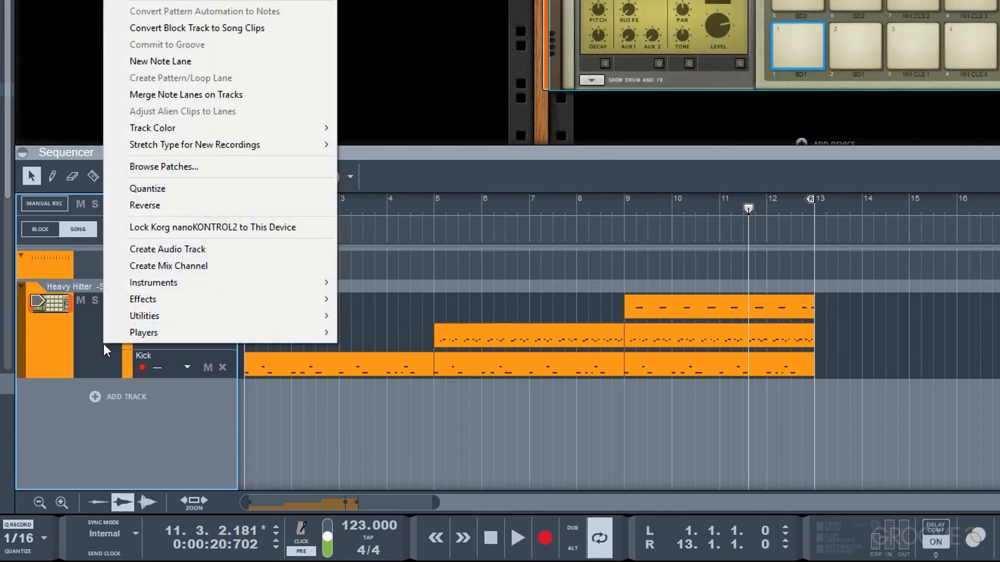
{"action": "left_click", "coordinate": [174, 95]}
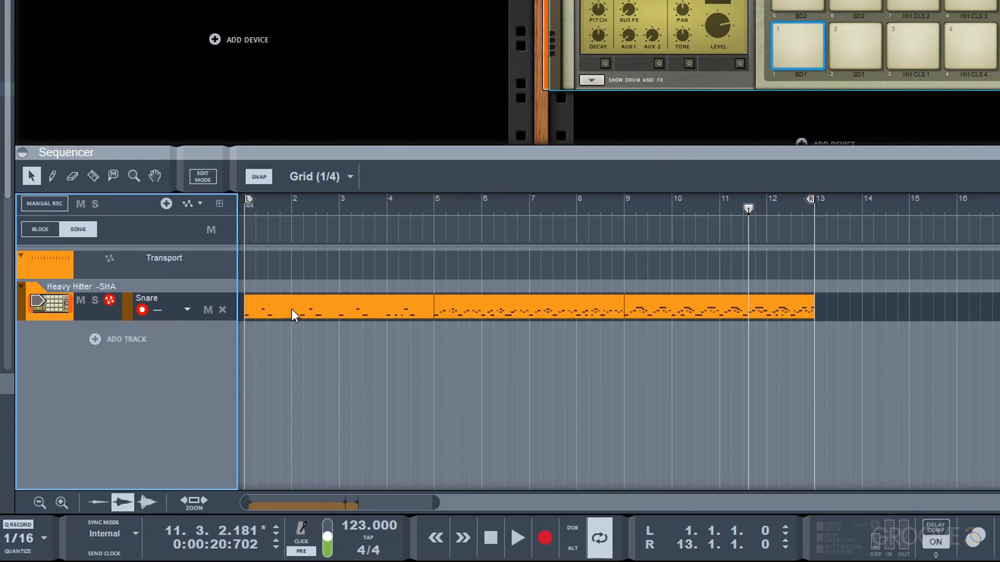
{"action": "left_click", "coordinate": [542, 312]}
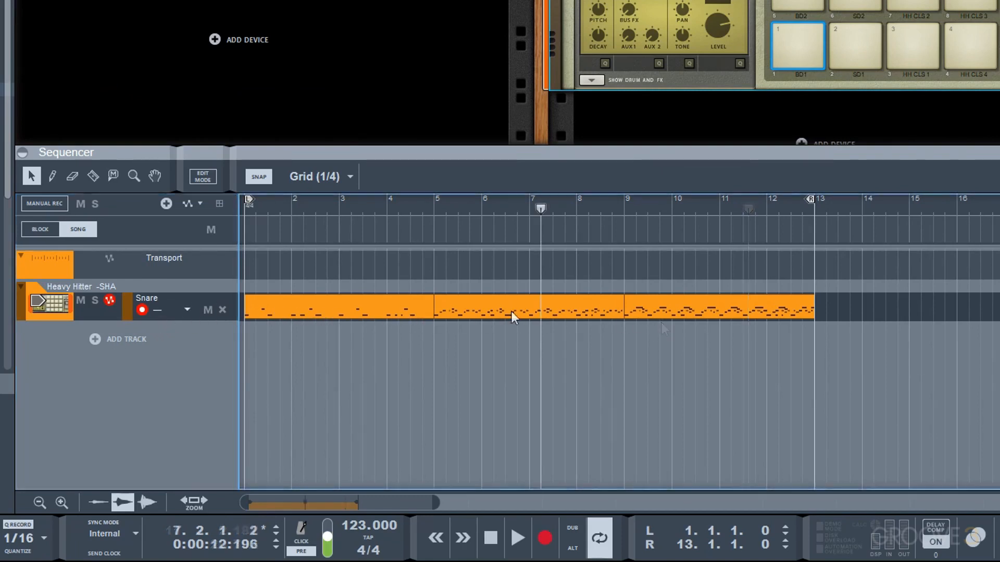